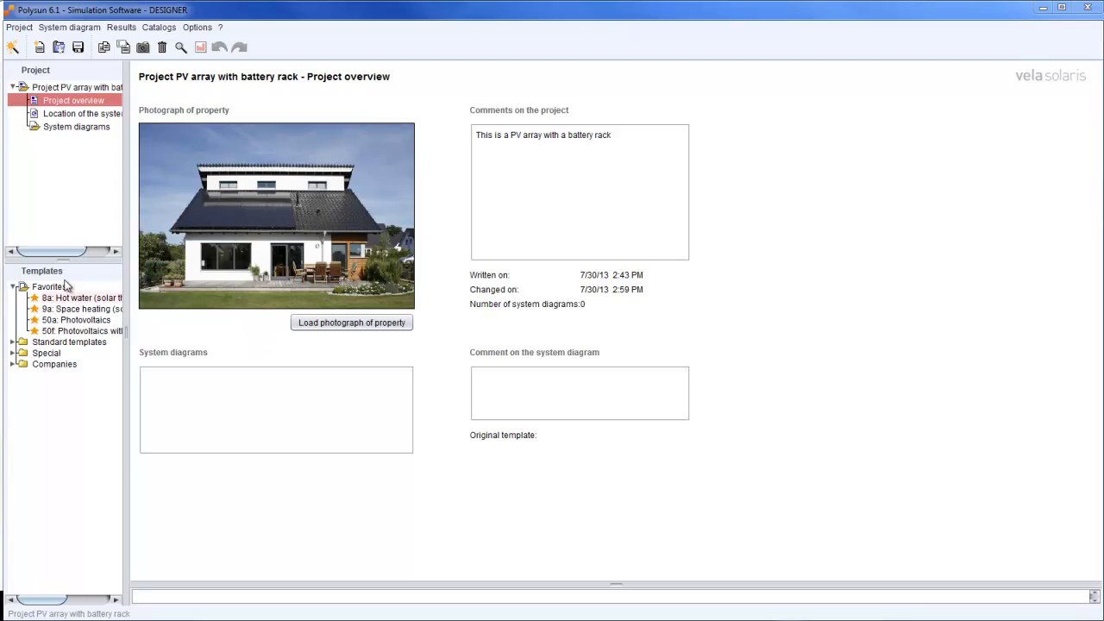
# - Add template 50f Photovoltaics with battery and open its Roof plan 10 PV array properties
pyautogui.doubleClick(67, 328)
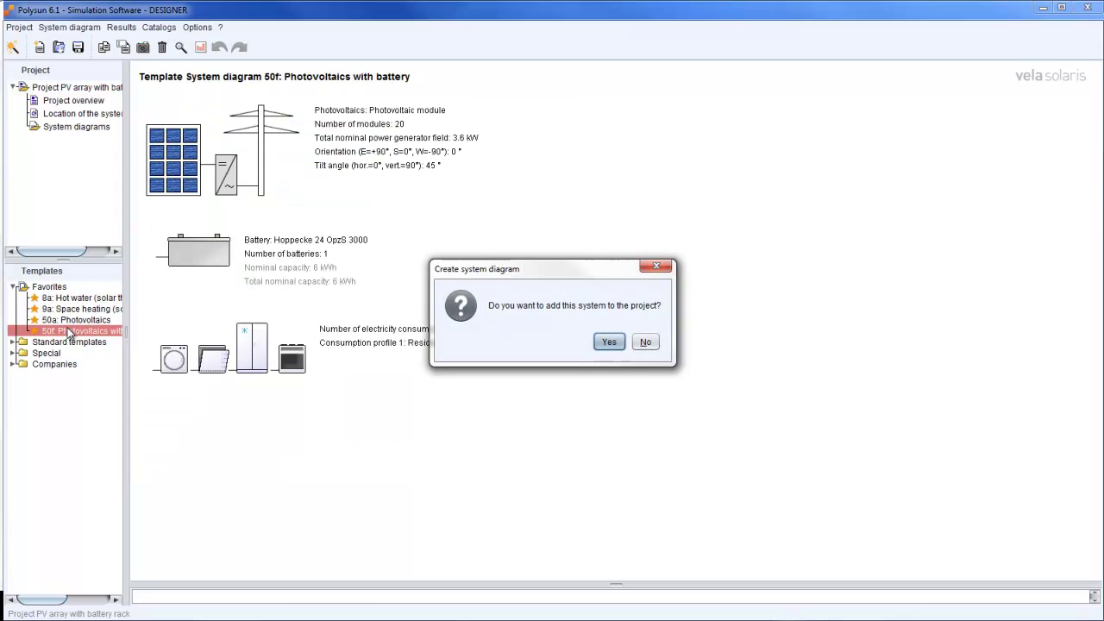
pyautogui.press('Return')
pyautogui.press('Return')
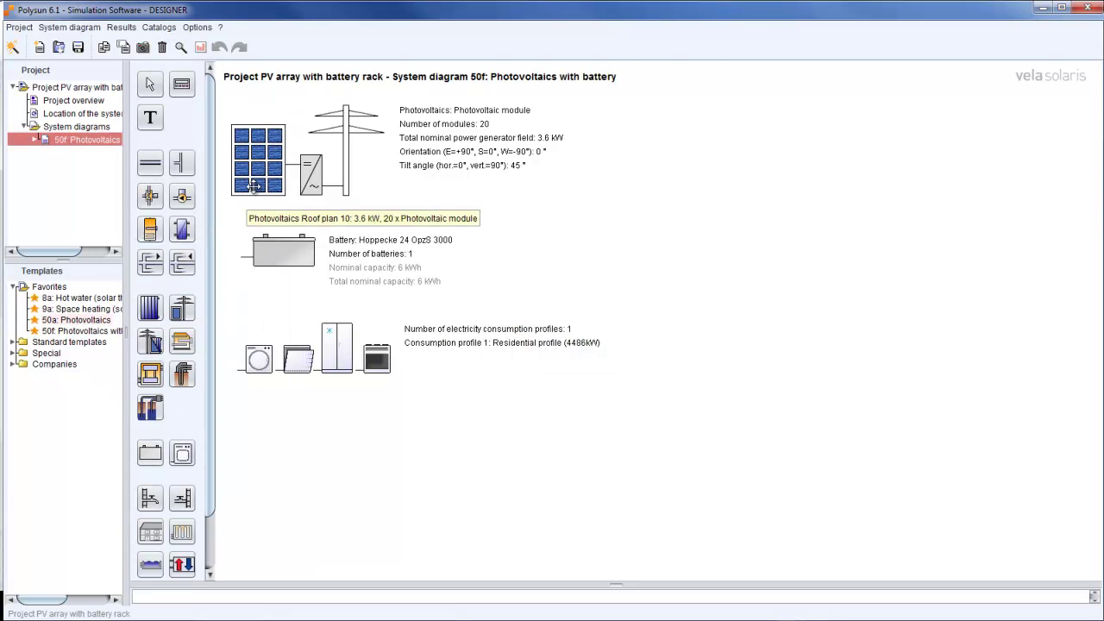
pyautogui.click(260, 180)
pyautogui.doubleClick(260, 179)
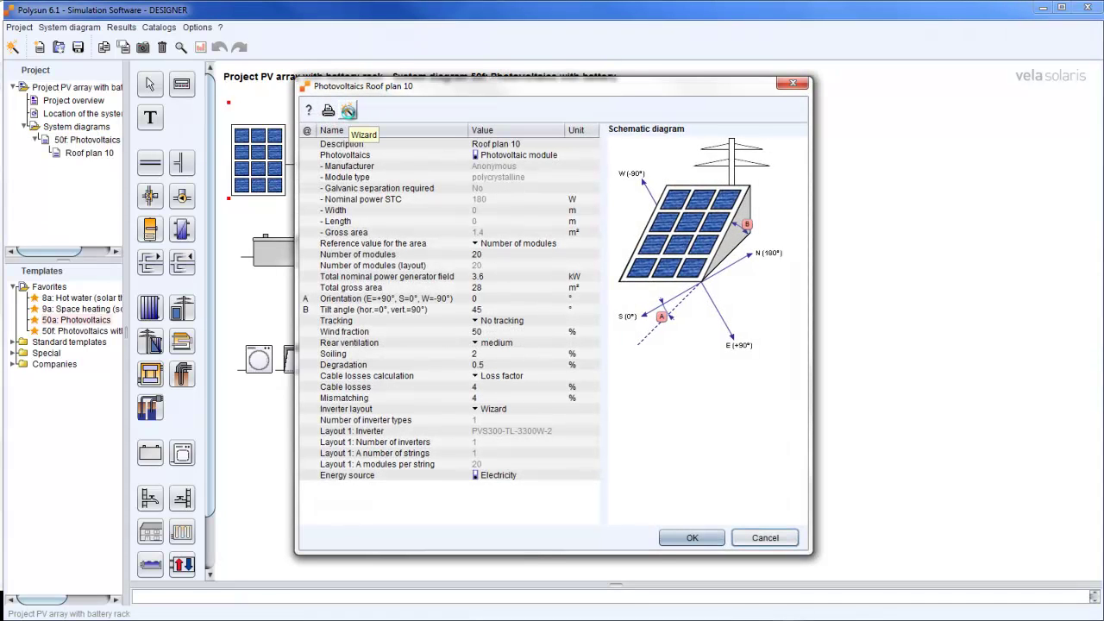
# - In the PV wizard, set the orientation to 10° and the tilt angle to 30°
pyautogui.click(348, 110)
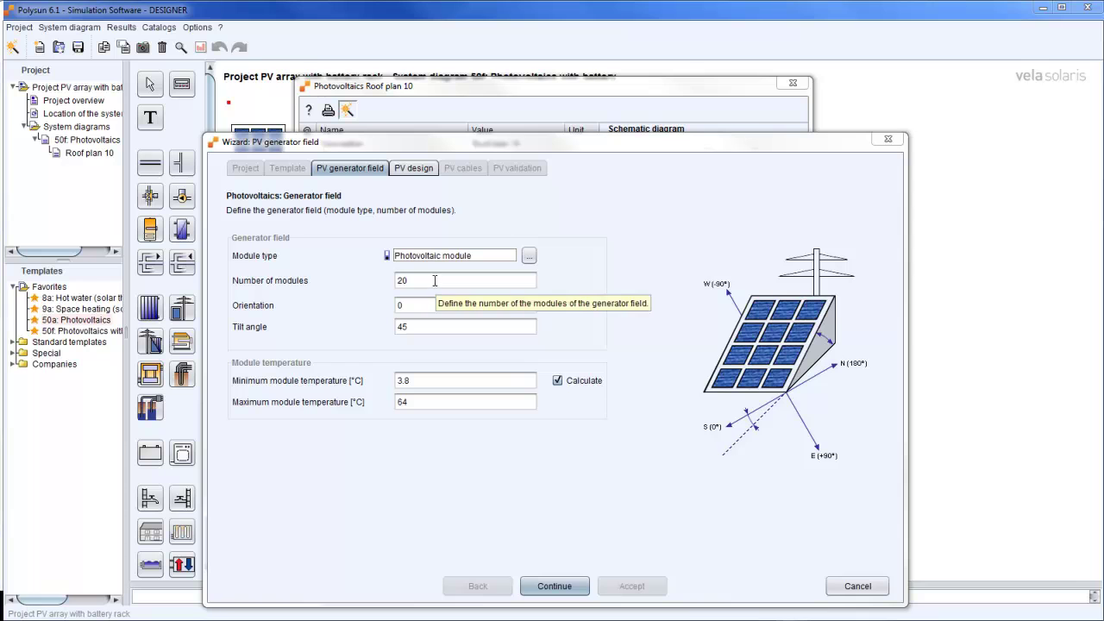
pyautogui.click(425, 304)
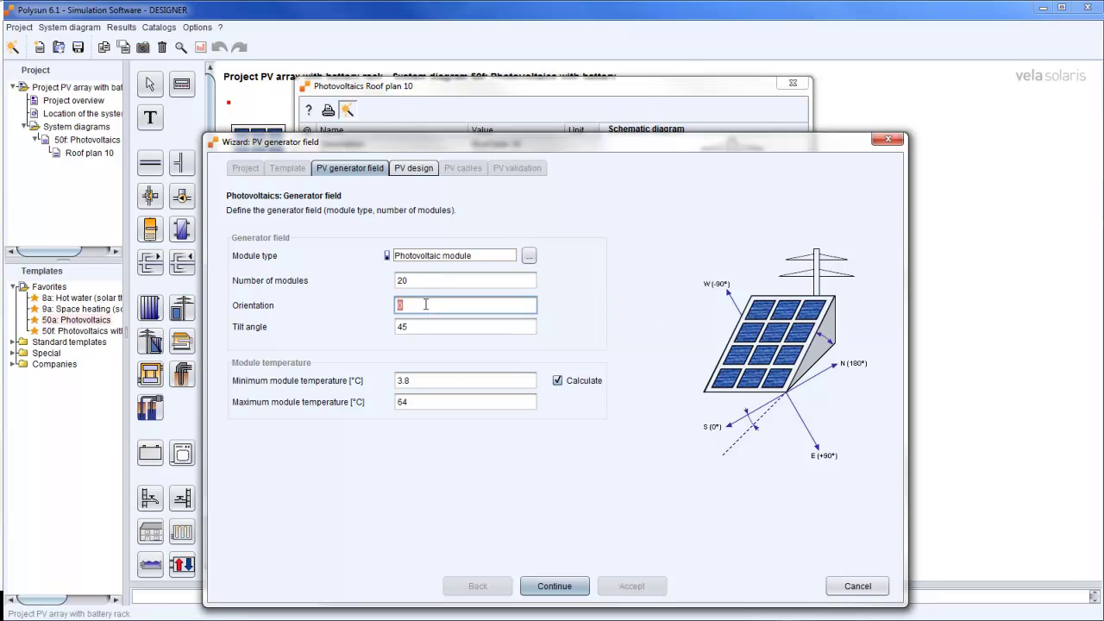
pyautogui.write('10')
pyautogui.click(418, 327)
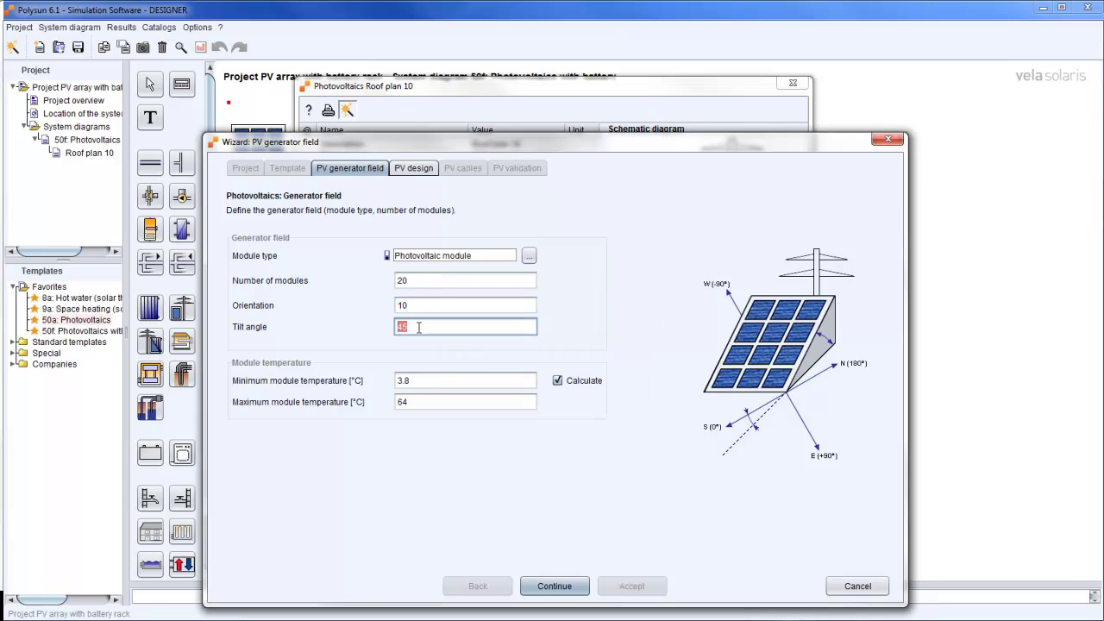
pyautogui.write('30')
# - Choose the 1 x Fronius IG TL 4.0 inverter layout with 1 string of 20 modules
pyautogui.click(545, 587)
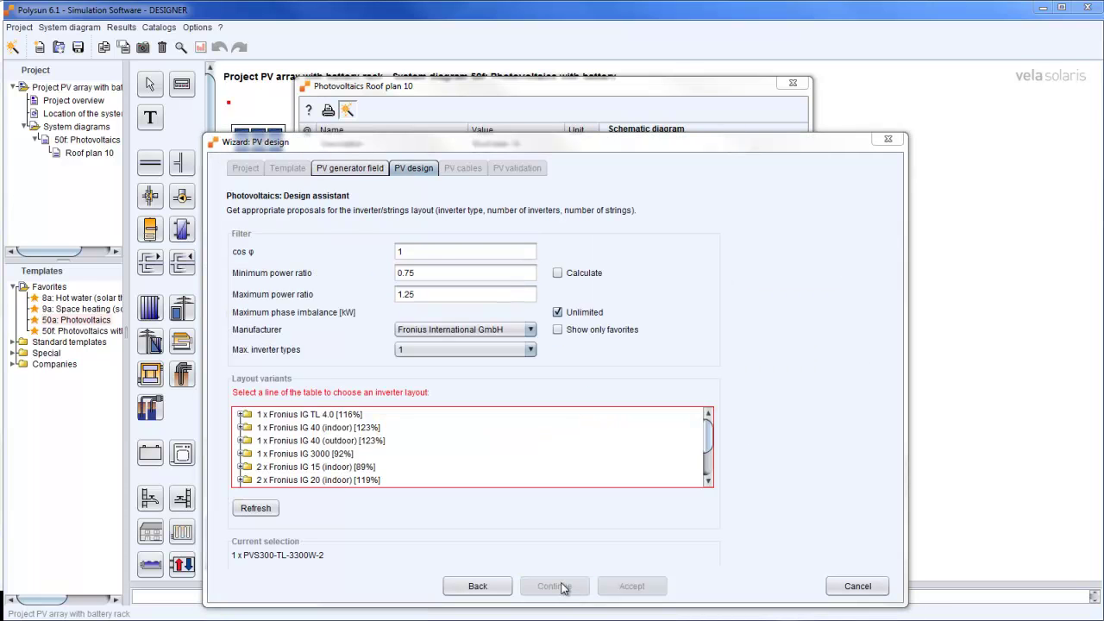
pyautogui.click(241, 415)
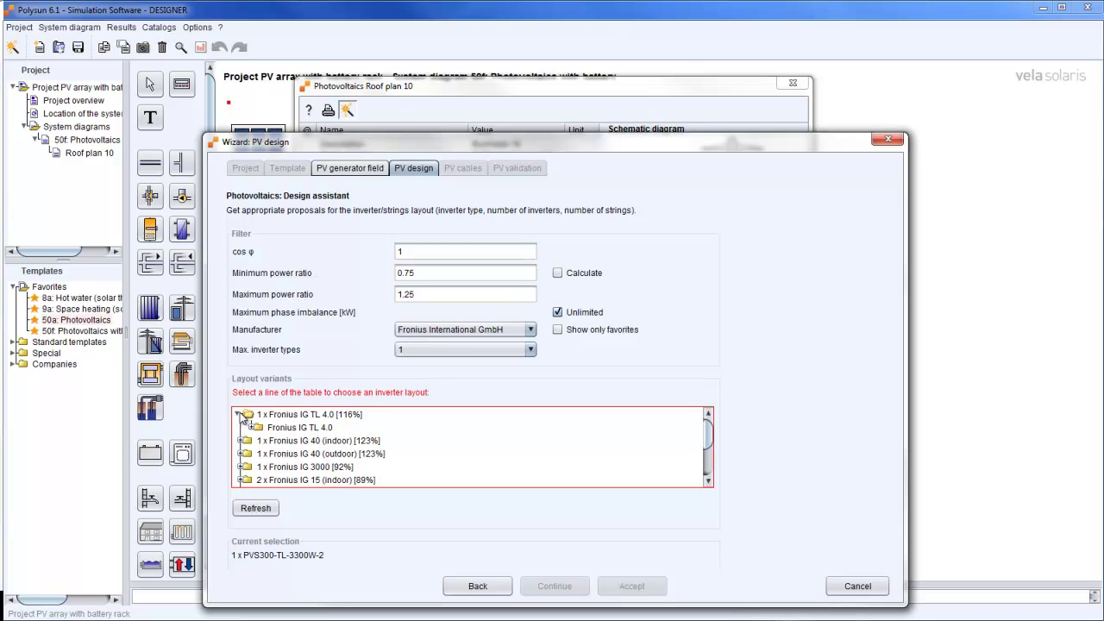
pyautogui.click(249, 428)
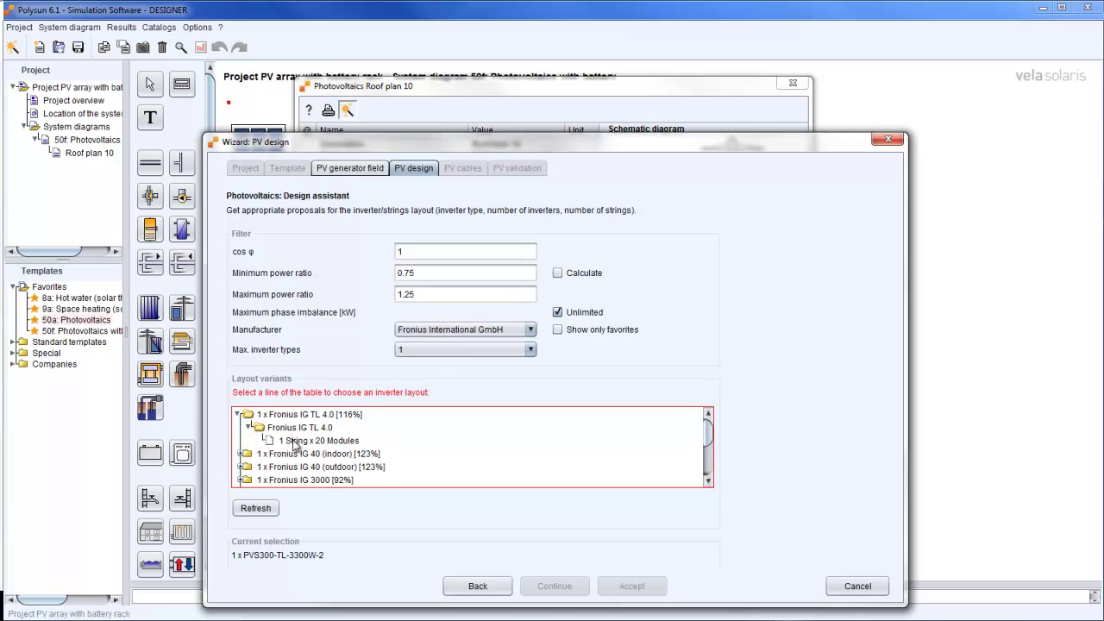
pyautogui.click(294, 441)
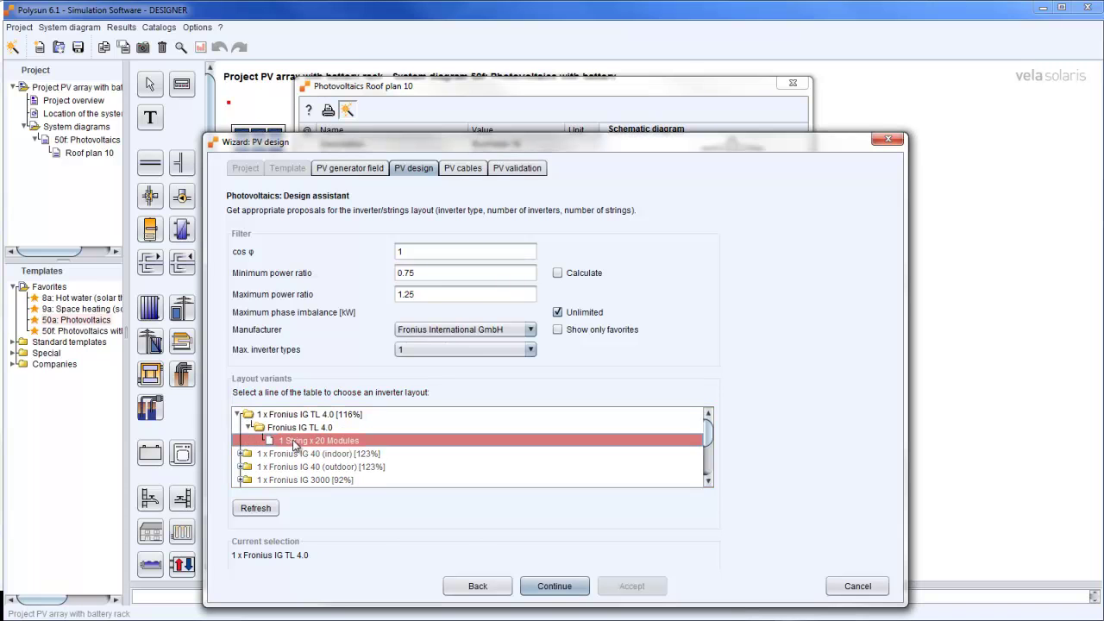
pyautogui.click(554, 586)
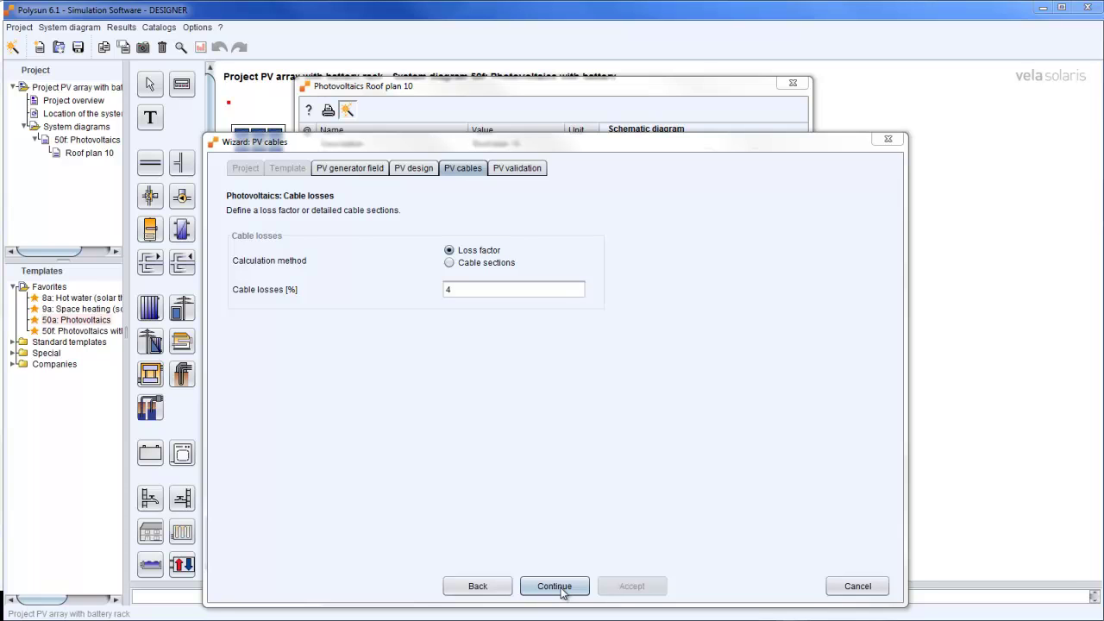
# - Base PV cable losses on cable sections, review the validation table and accept the settings
pyautogui.click(449, 263)
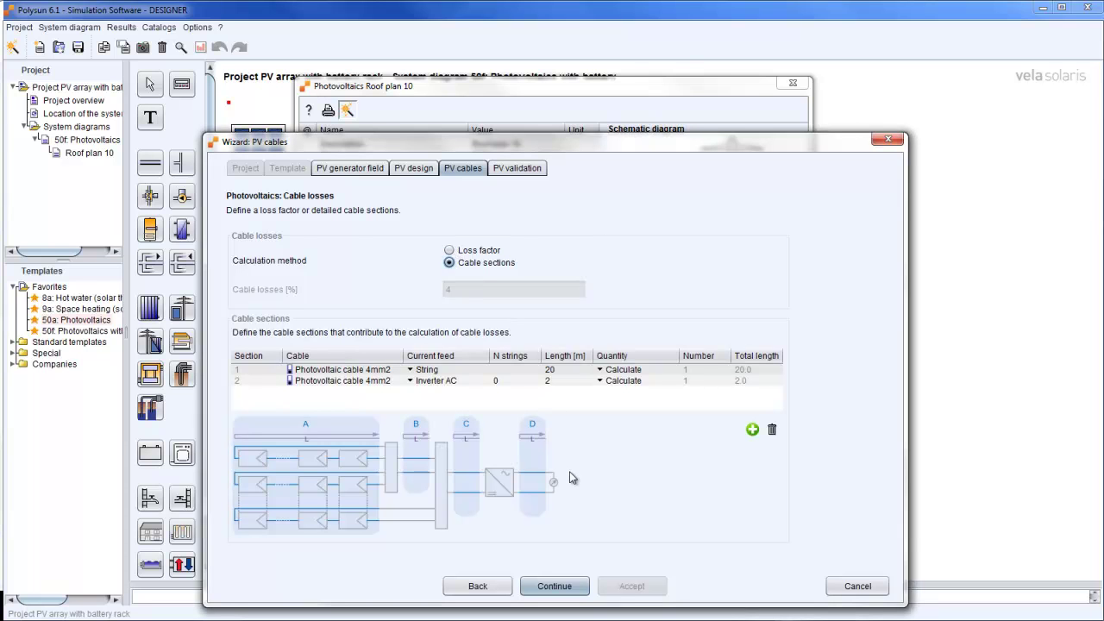
pyautogui.click(565, 590)
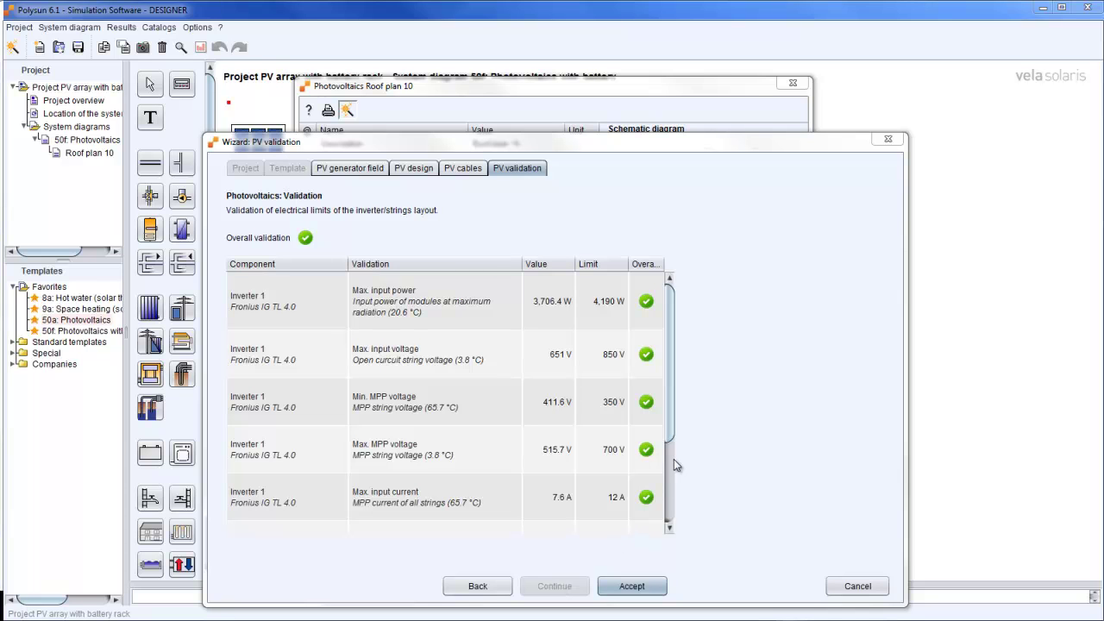
pyautogui.scroll(-1, 669, 446)
pyautogui.moveTo(669, 447); pyautogui.dragTo(673, 533)
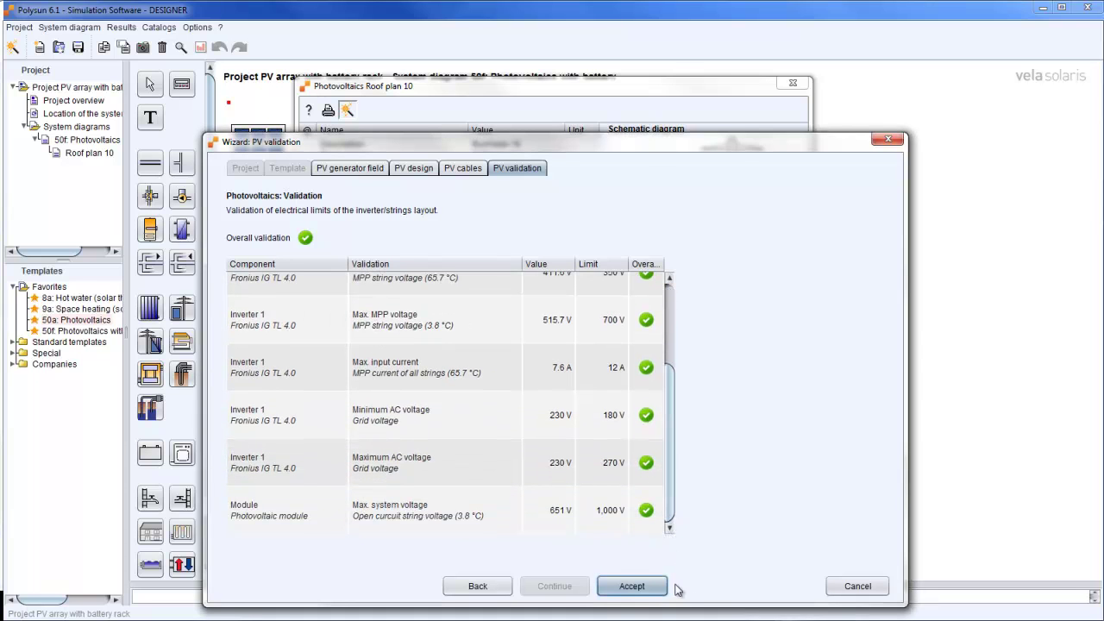
pyautogui.click(648, 586)
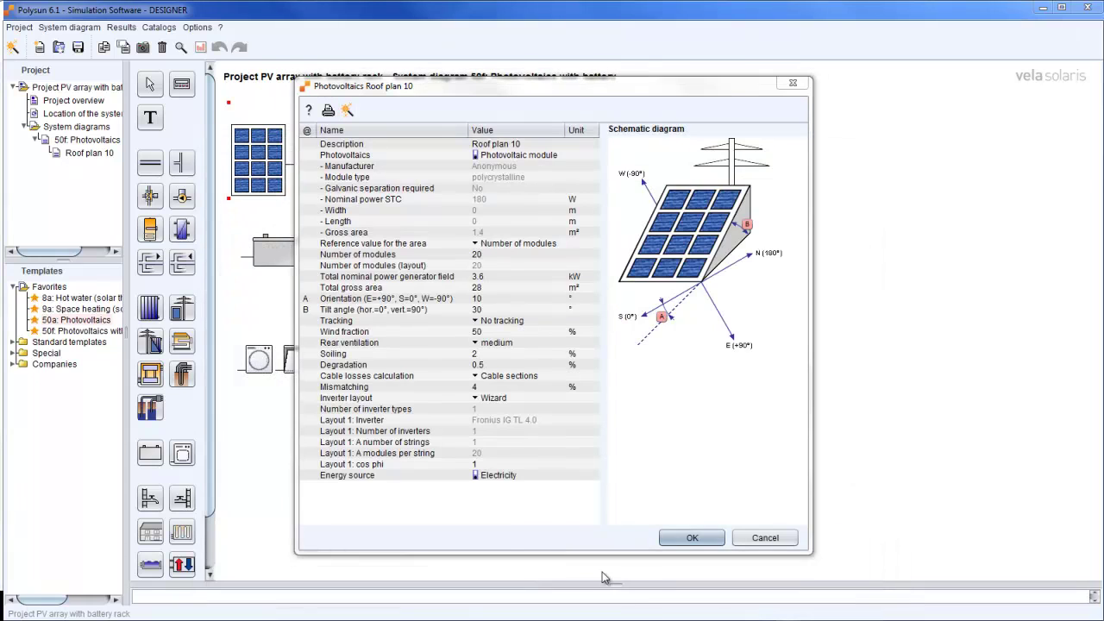
# - Give the electric consumers the Residential profile (4486kW) with 5000 kWh annual consumption
pyautogui.click(667, 540)
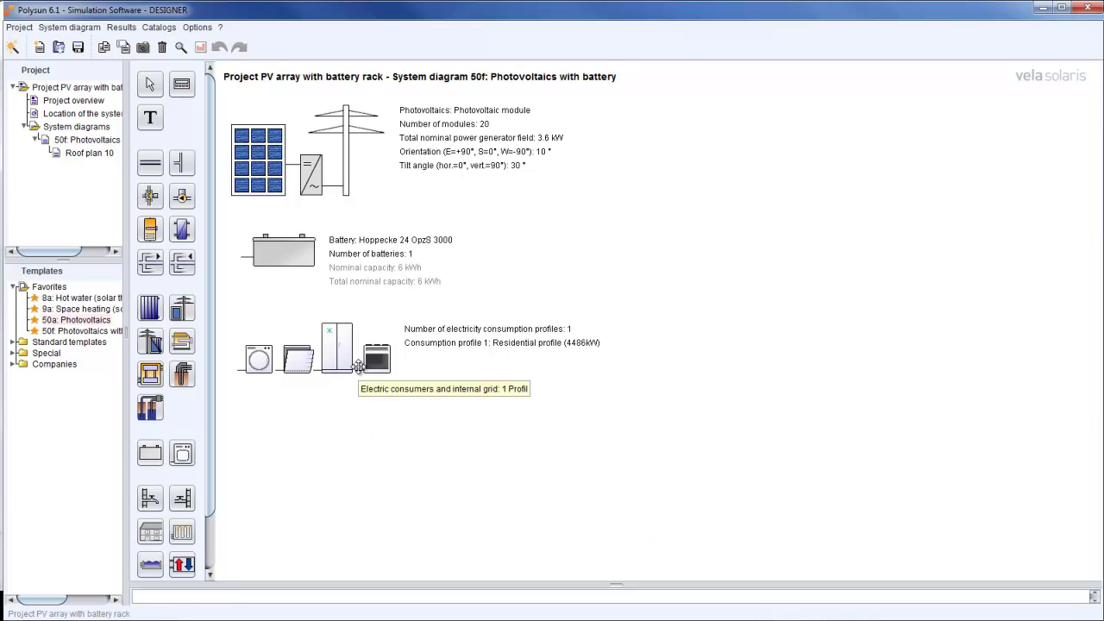
pyautogui.doubleClick(358, 366)
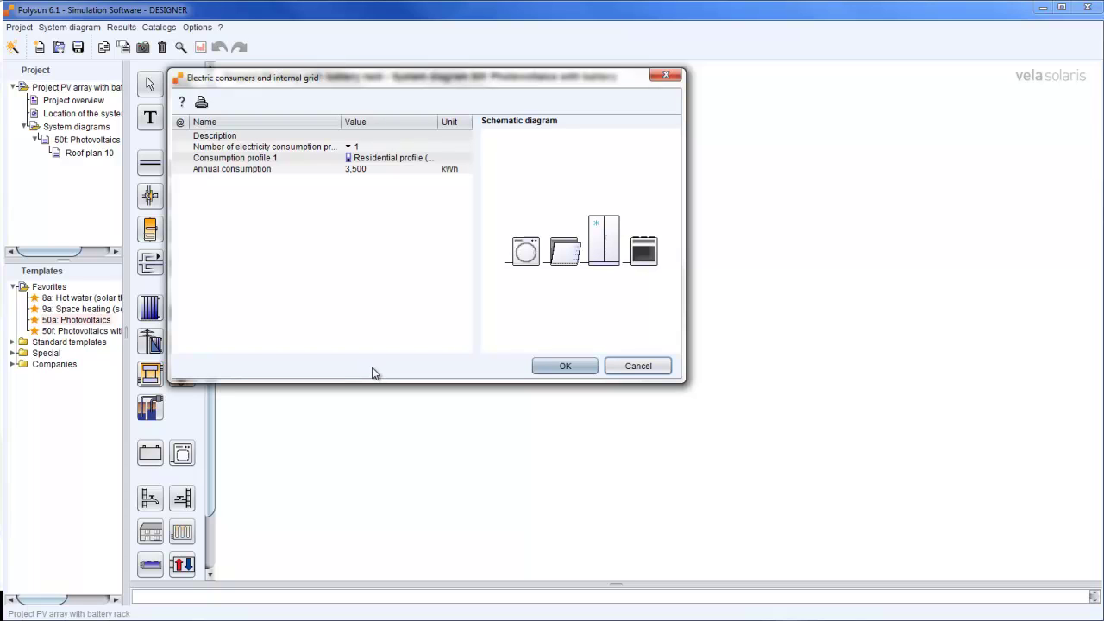
pyautogui.doubleClick(370, 157)
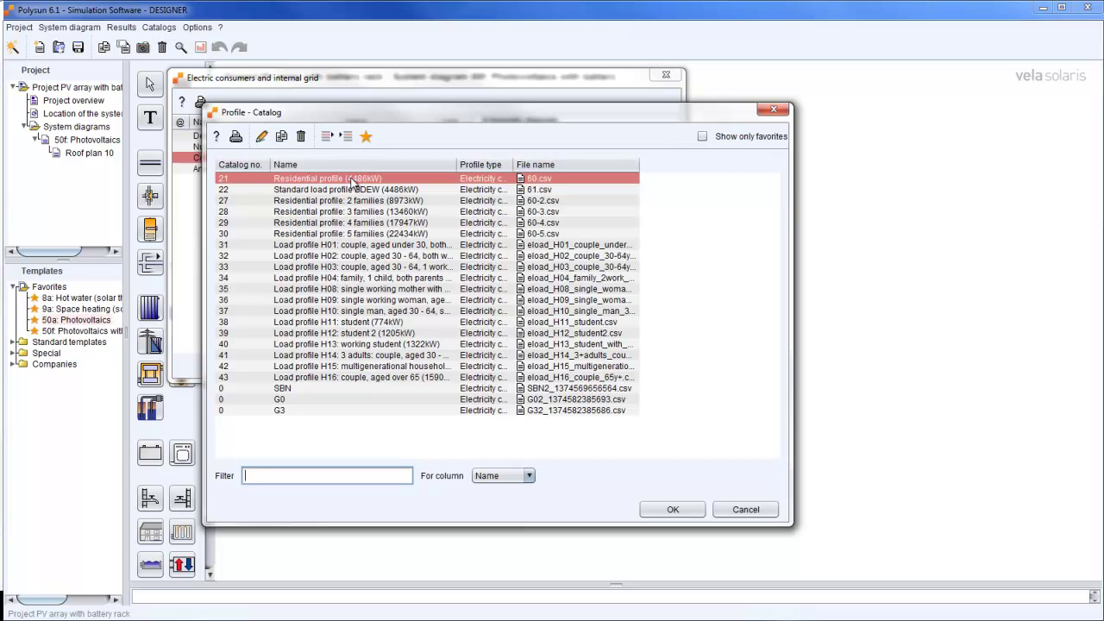
pyautogui.click(670, 510)
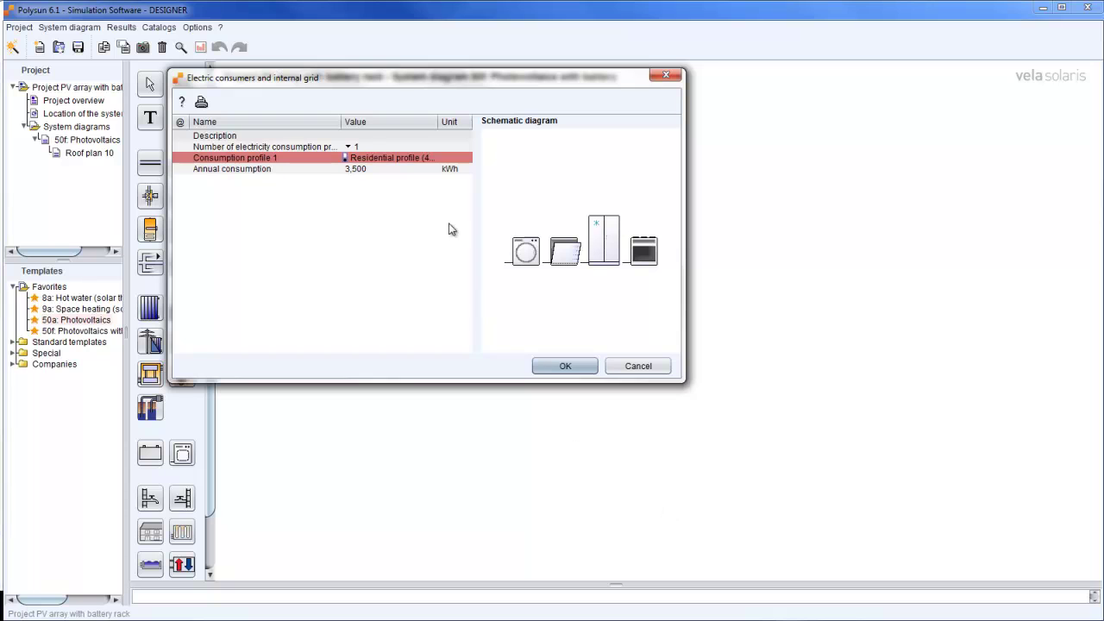
pyautogui.click(366, 170)
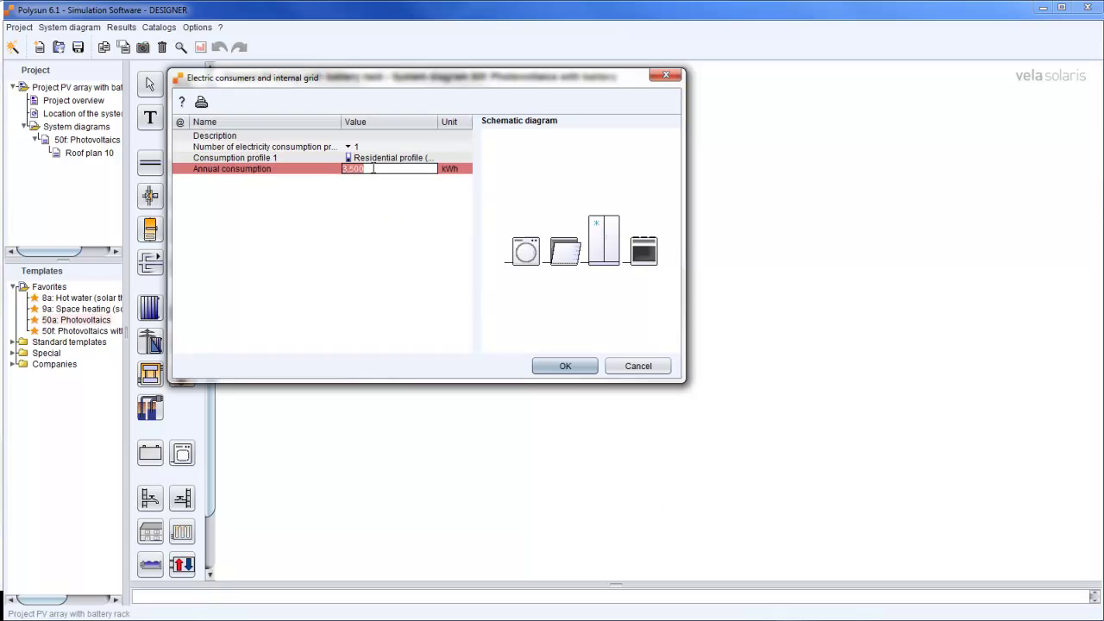
pyautogui.write('5000')
pyautogui.click(567, 366)
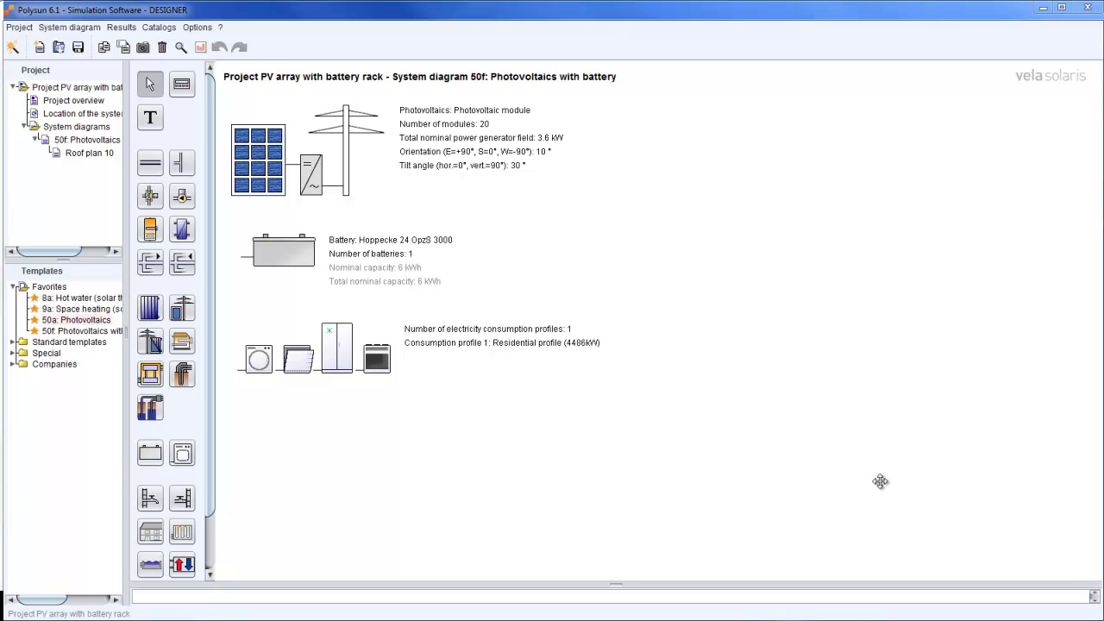
# - Set the Hoppecke 24 OpzS 3000 battery count to 2, giving 12 kWh nominal capacity
pyautogui.doubleClick(289, 253)
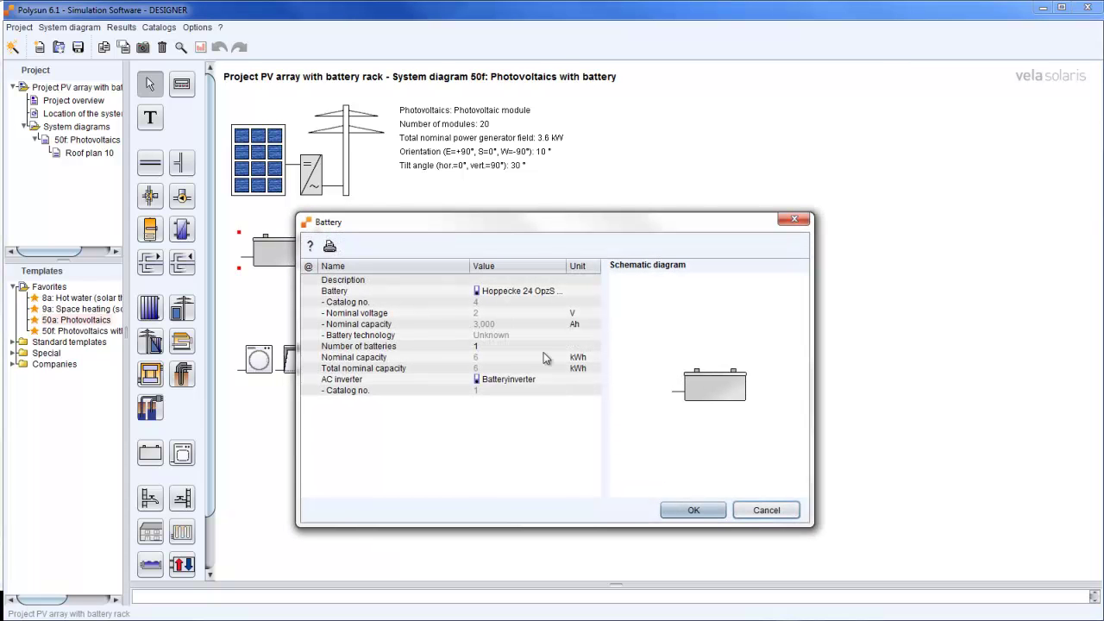
pyautogui.click(484, 345)
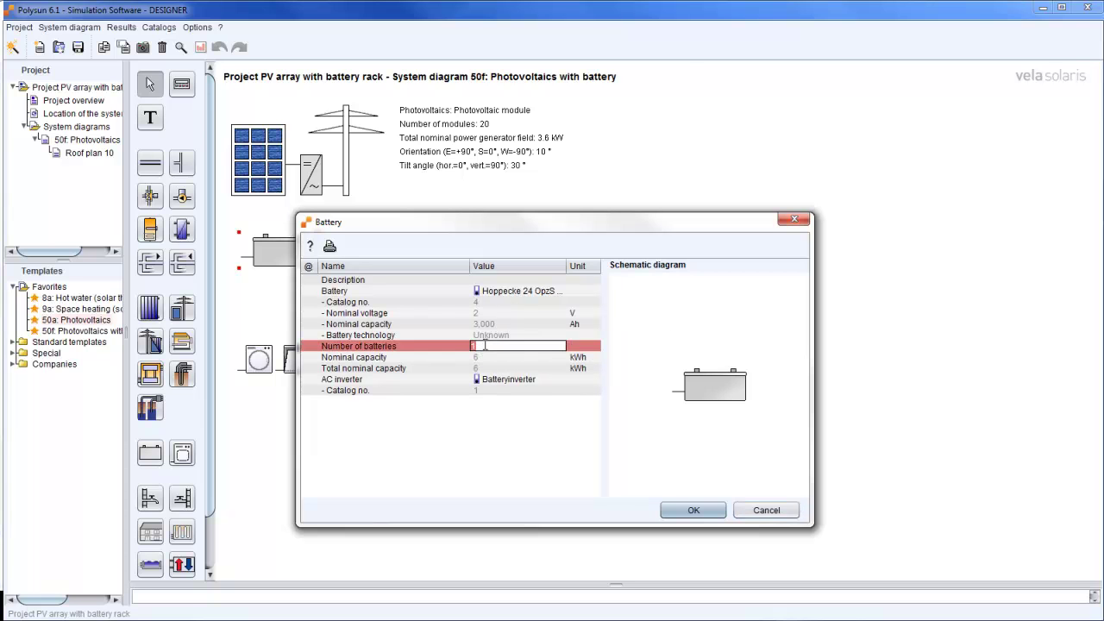
pyautogui.write('2')
pyautogui.click(679, 510)
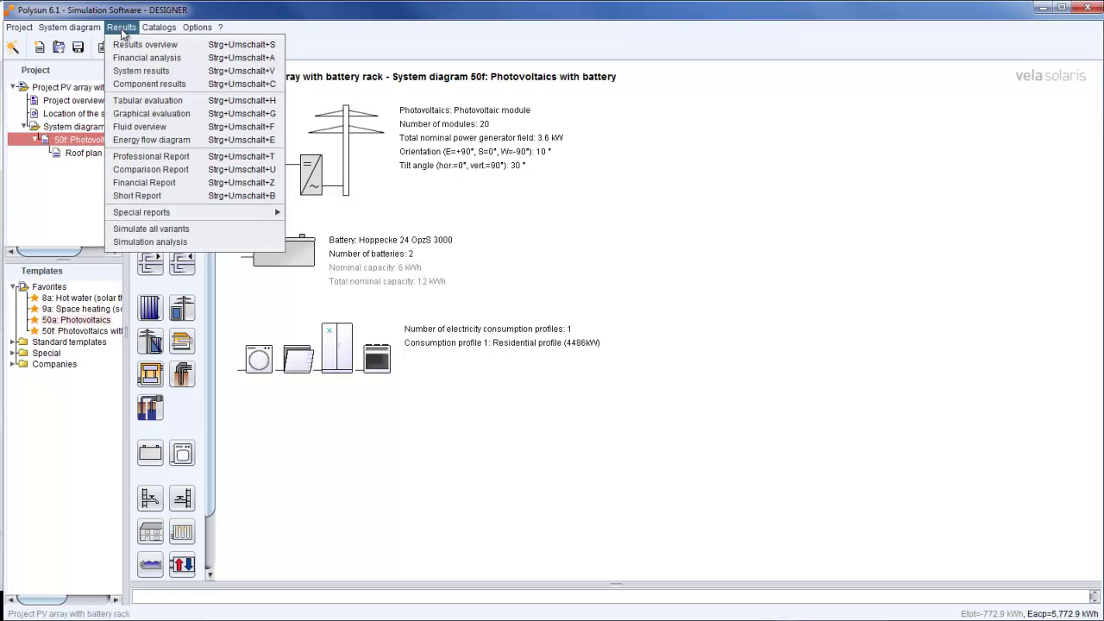
pyautogui.click(122, 27)
pyautogui.click(143, 85)
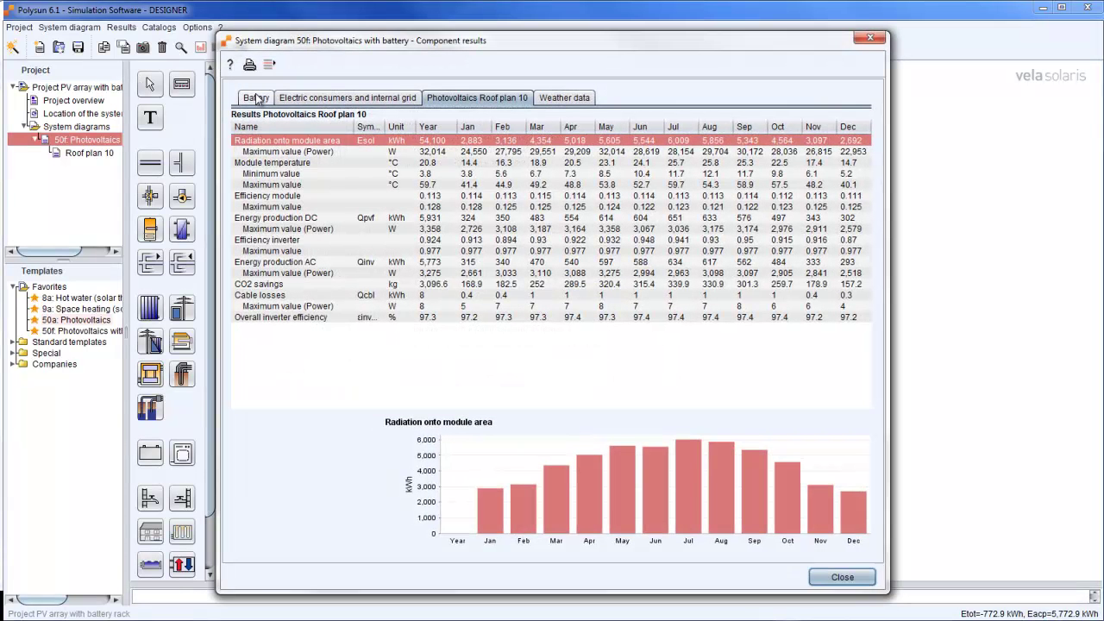
pyautogui.click(257, 97)
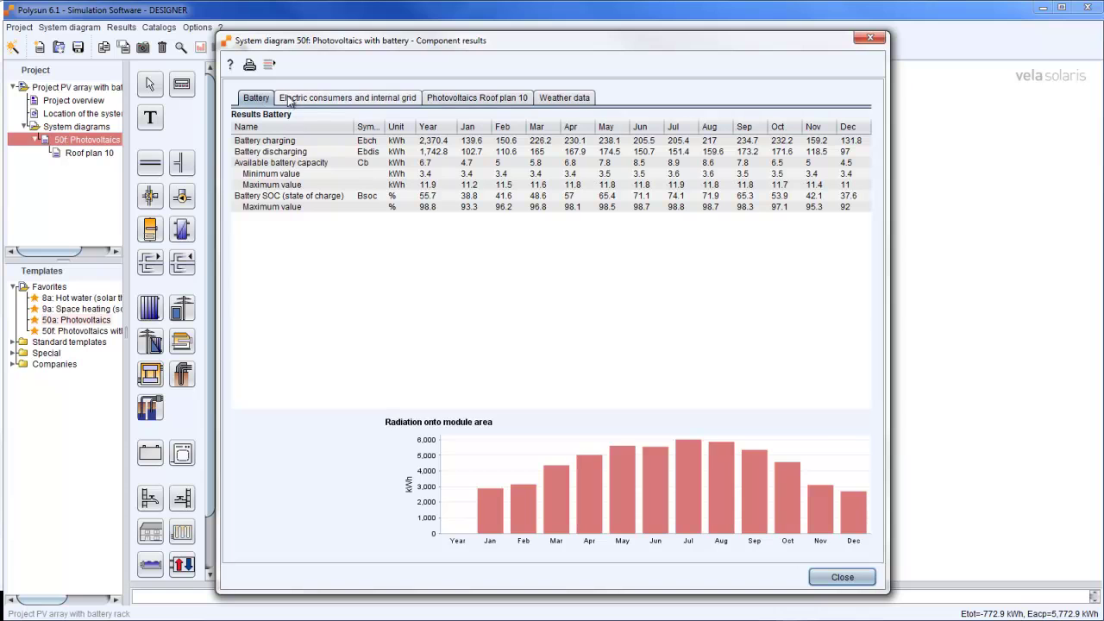
pyautogui.click(296, 100)
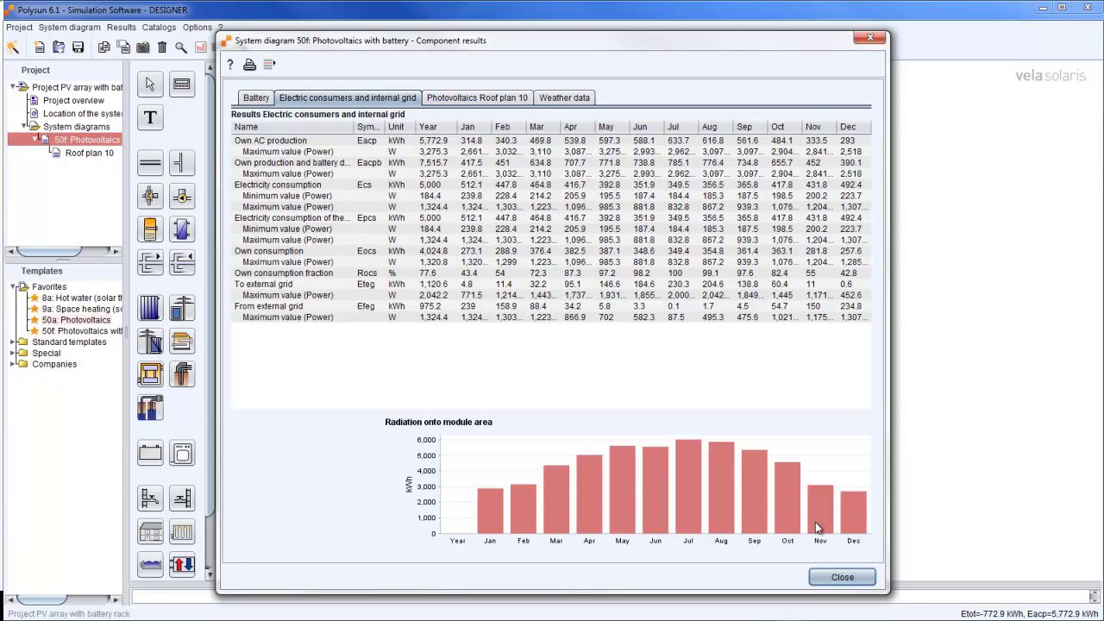
pyautogui.click(861, 577)
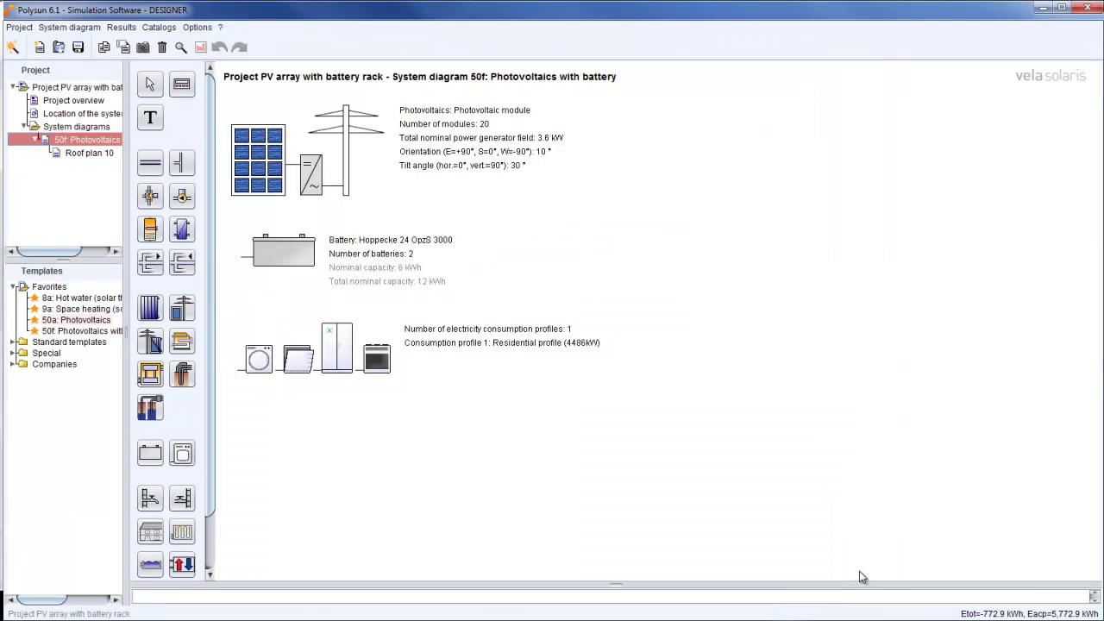
# - Generate the Professional Report as a PDF document (.pdf)
pyautogui.click(121, 30)
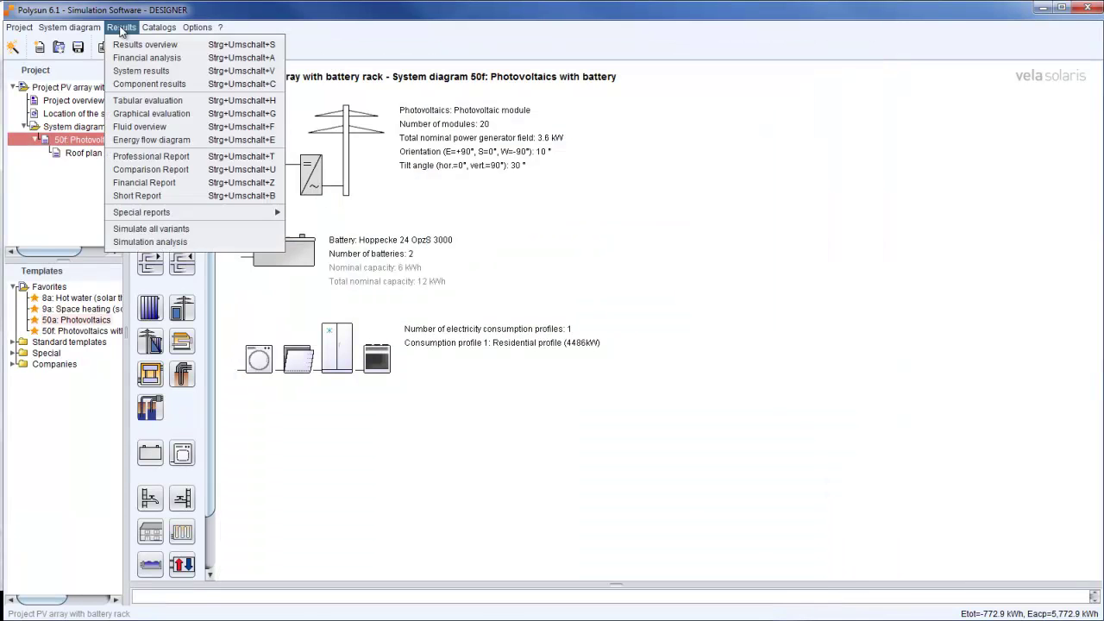
pyautogui.click(142, 160)
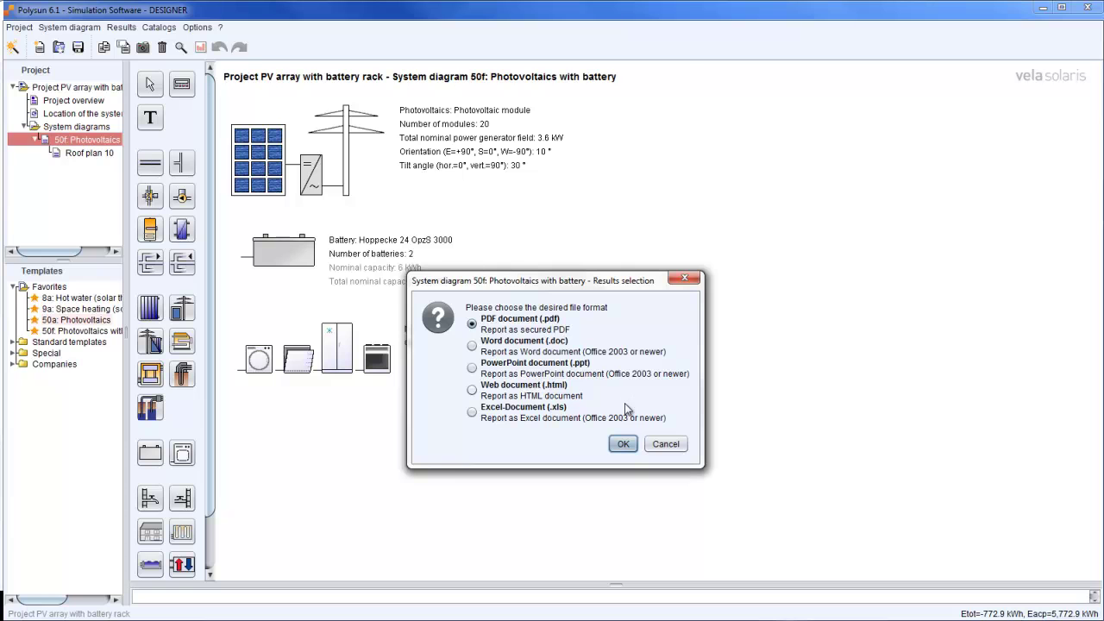
pyautogui.click(622, 443)
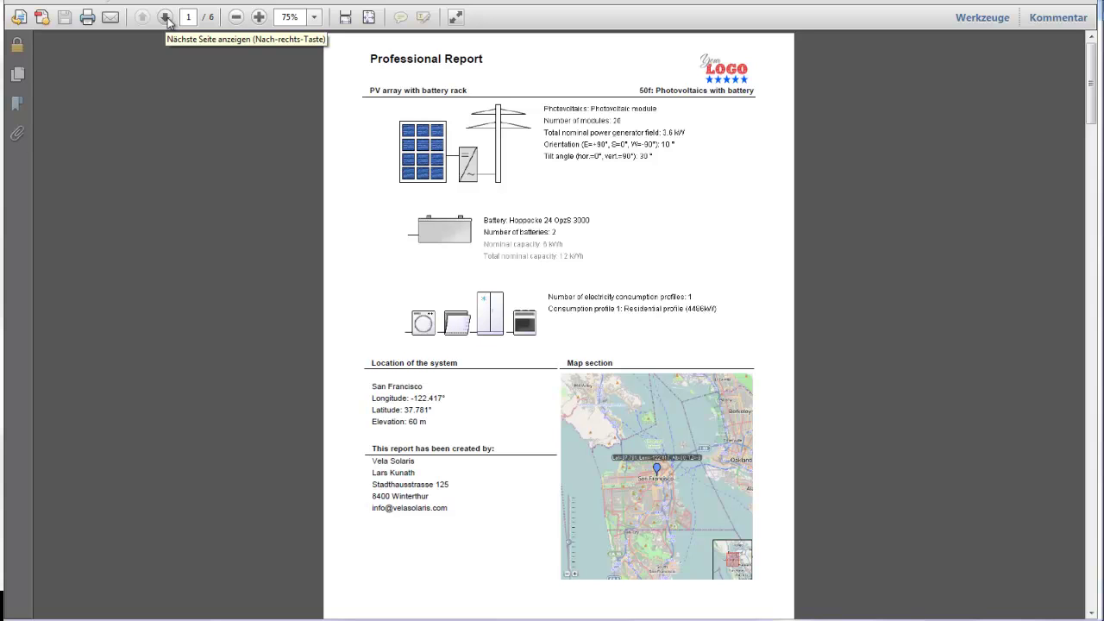
# - Page through the report from page 1 to page 6, the annual energy flow diagram
pyautogui.click(166, 17)
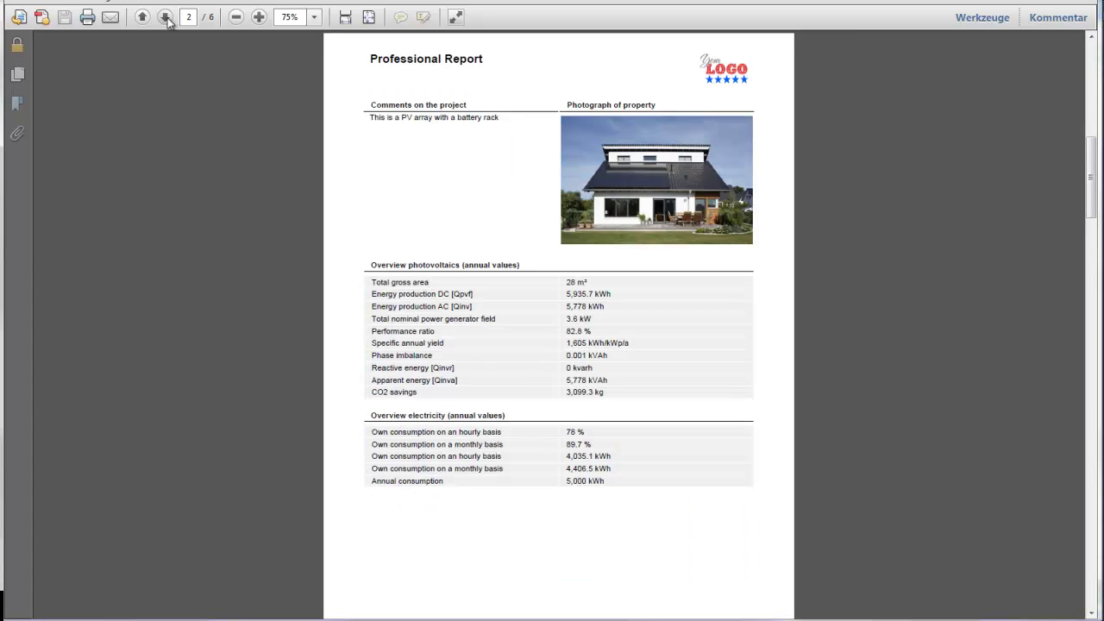
pyautogui.click(167, 18)
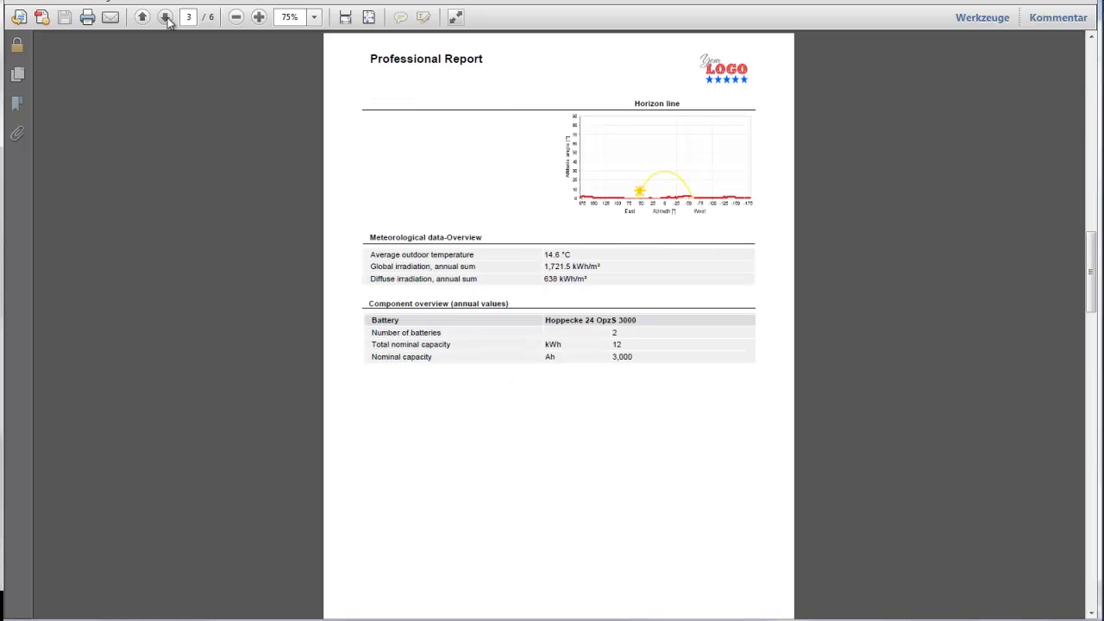
pyautogui.click(167, 19)
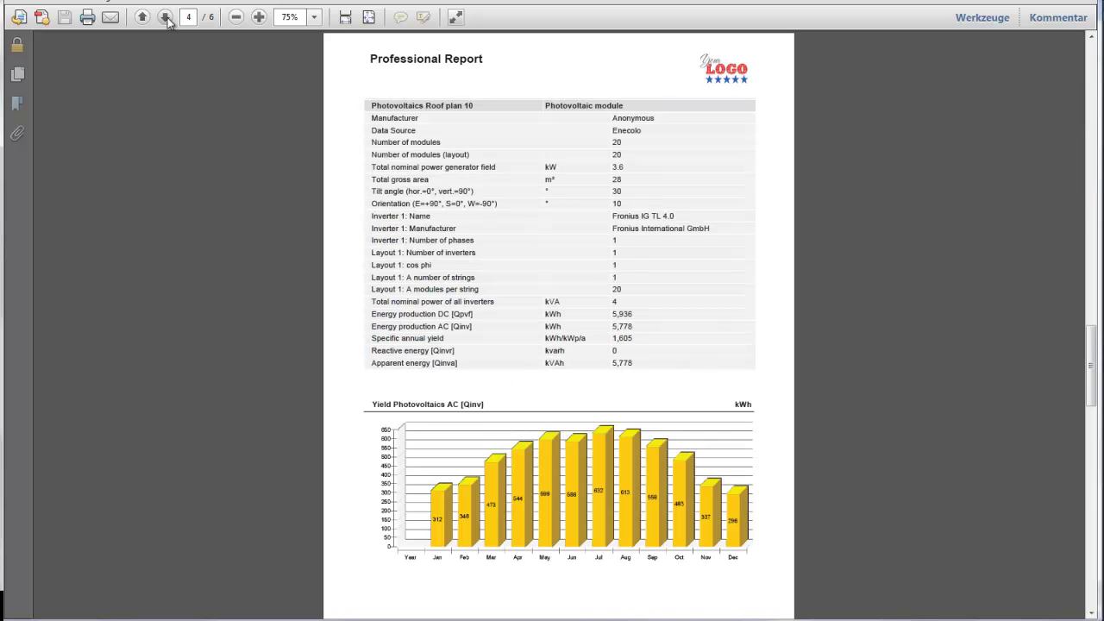
pyautogui.click(167, 19)
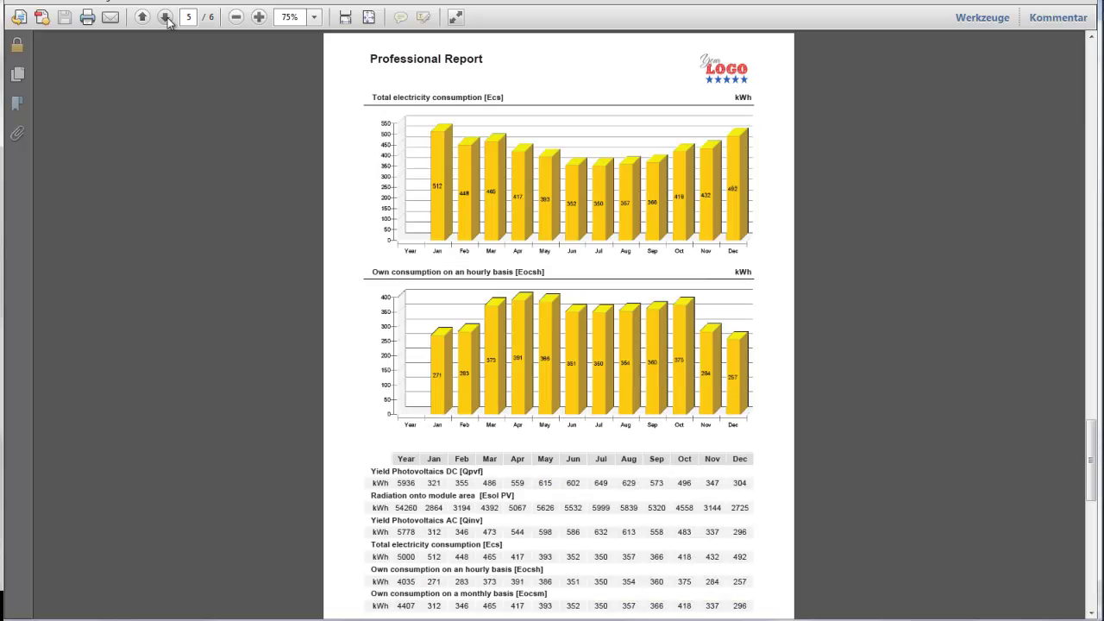
pyautogui.click(168, 19)
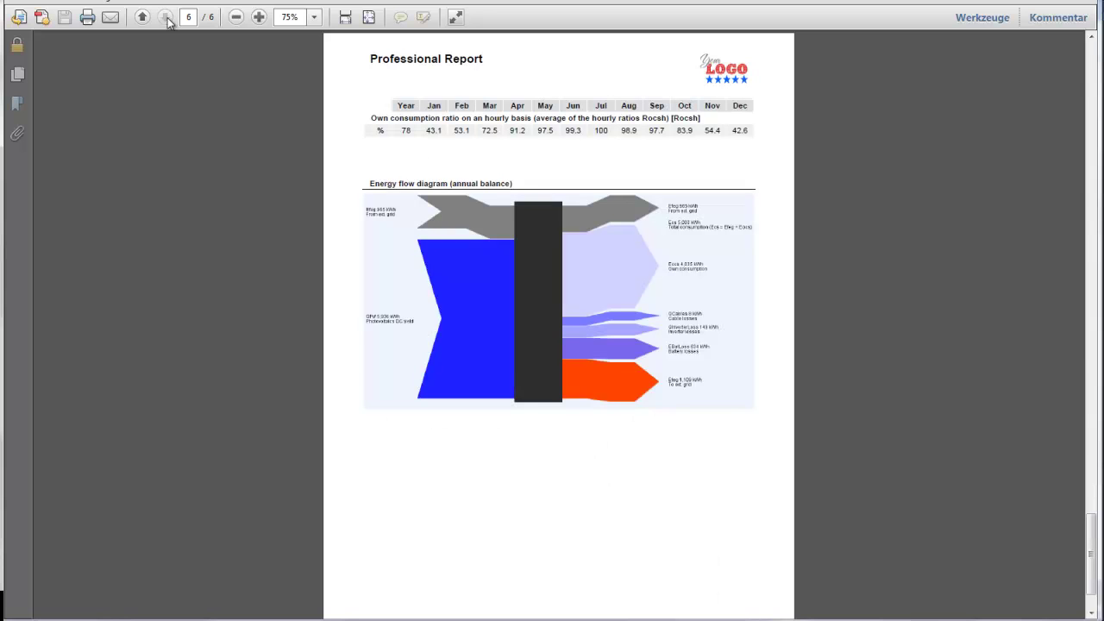